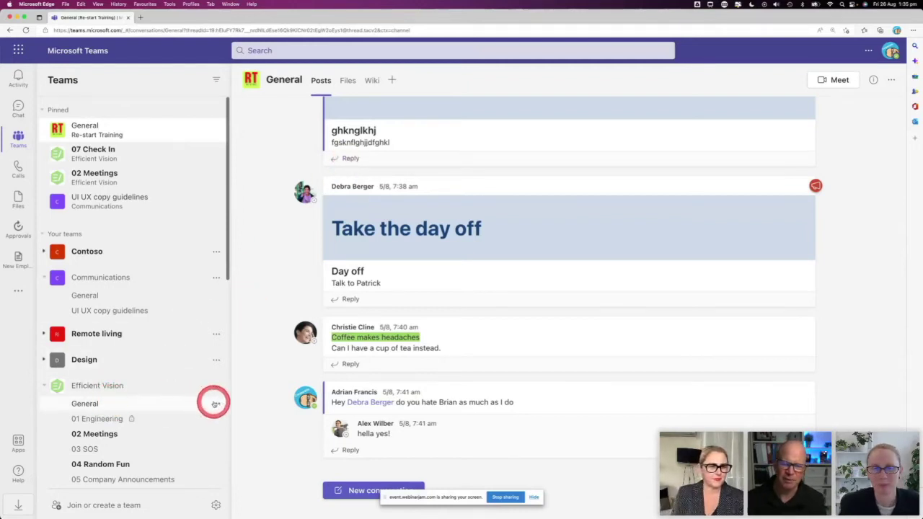
Step: Start a new conversation in the Efficient Vision team's General channel and open the full app catalogue from its messaging extensions
{"action": "left_click", "coordinate": [217, 404]}
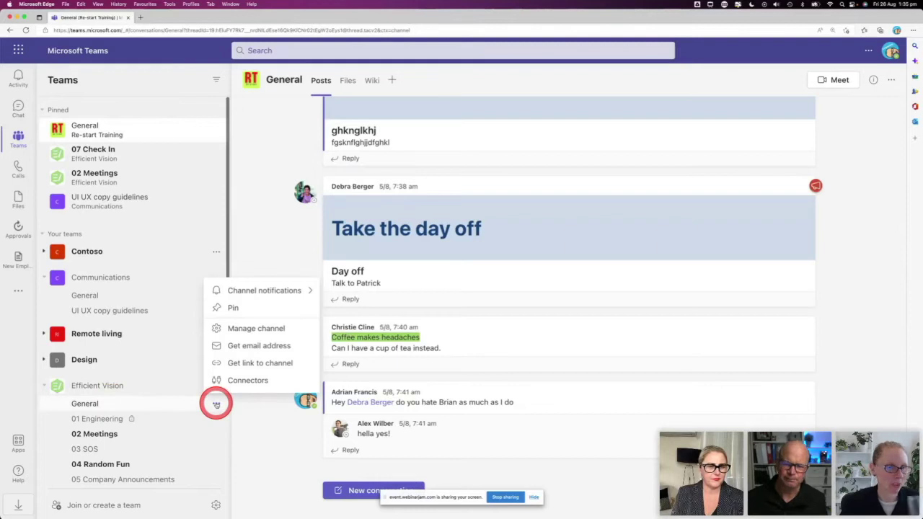
{"action": "left_click", "coordinate": [92, 404]}
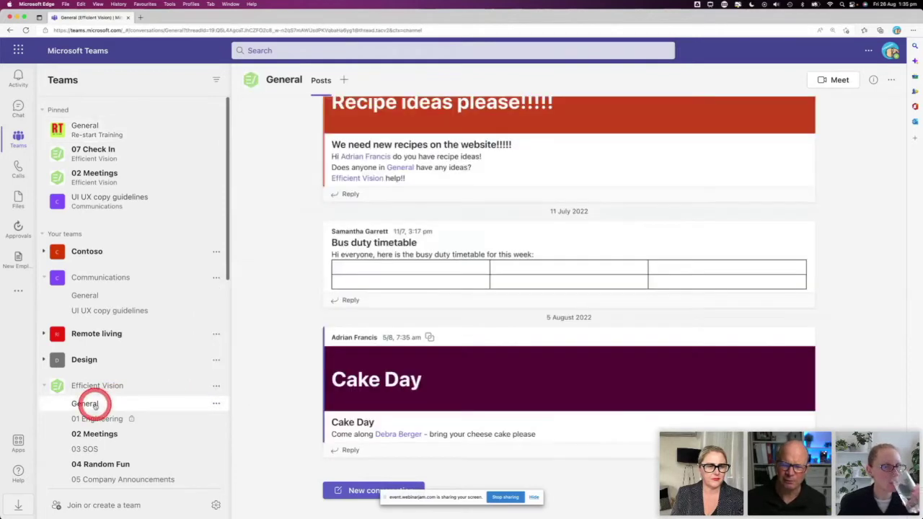
{"action": "left_click", "coordinate": [534, 497]}
{"action": "left_click", "coordinate": [405, 490]}
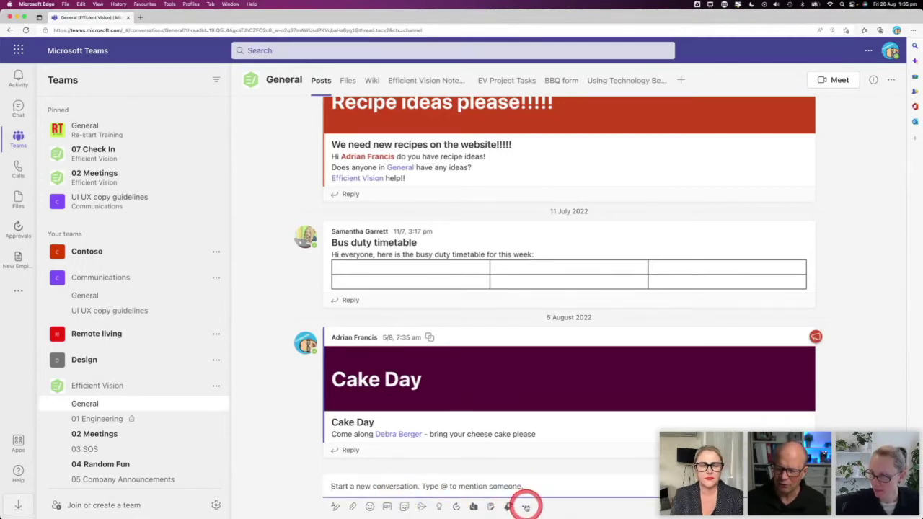
{"action": "left_click", "coordinate": [526, 506]}
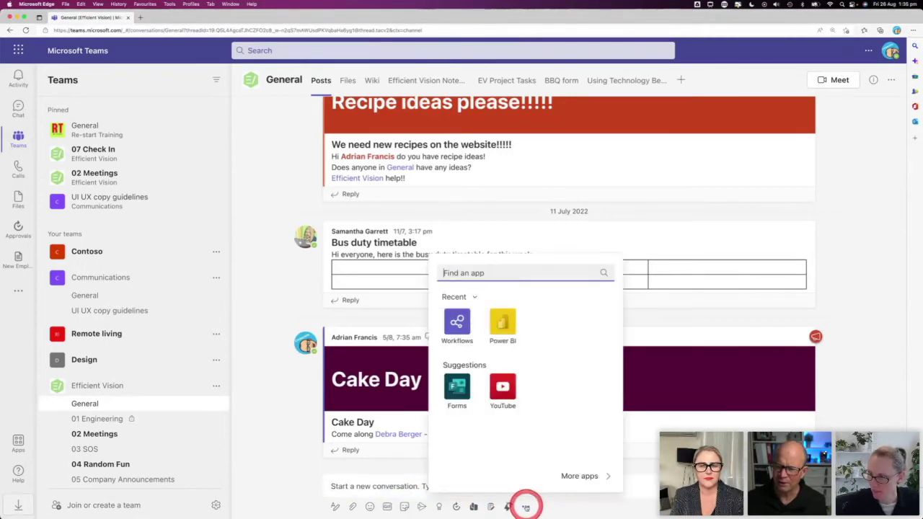
{"action": "left_click", "coordinate": [581, 476]}
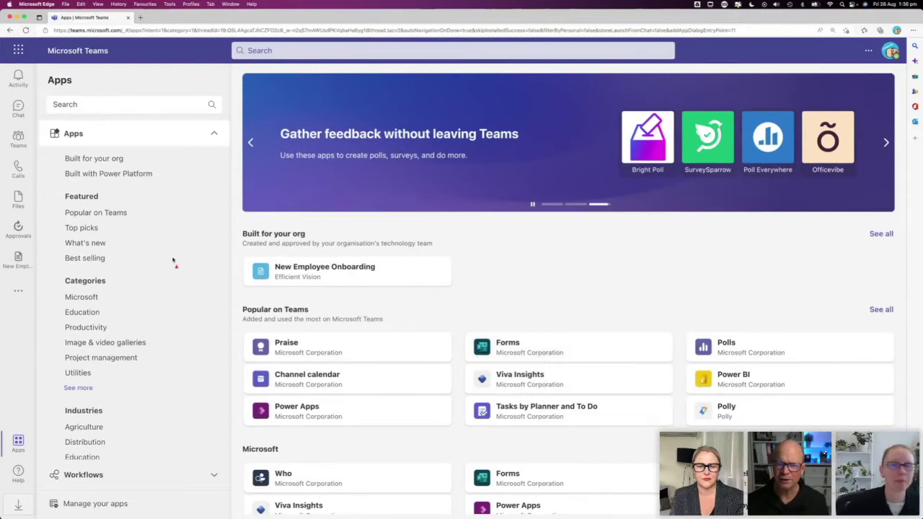
Step: Browse the app catalogue's categories and its Popular on Teams, Microsoft and Education sections
{"action": "mouse_move", "coordinate": [170, 256]}
{"action": "left_mouse_down"}
{"action": "mouse_move", "coordinate": [284, 306]}
{"action": "mouse_move", "coordinate": [311, 331]}
{"action": "left_mouse_up"}
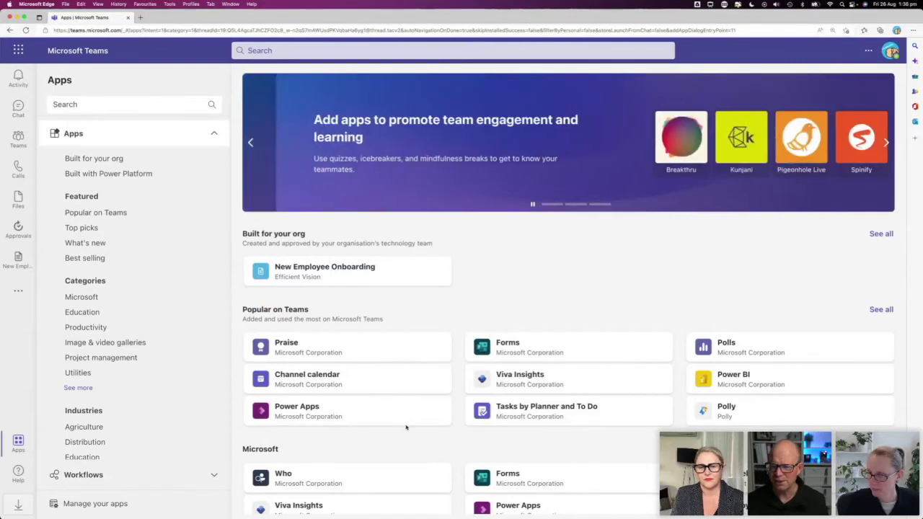
{"action": "left_click", "coordinate": [401, 430]}
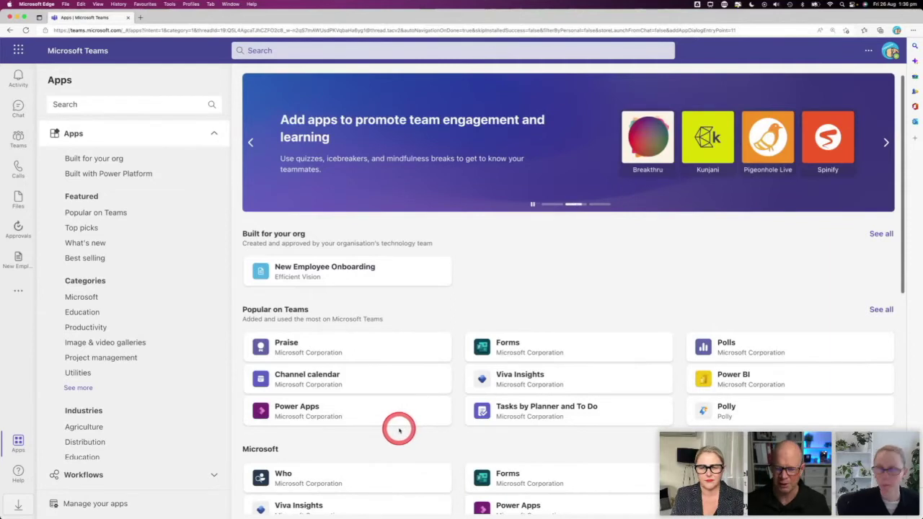
{"action": "scroll", "coordinate": [399, 430], "scroll_direction": "down", "scroll_amount": 2}
{"action": "scroll", "coordinate": [398, 430], "scroll_direction": "down", "scroll_amount": 5}
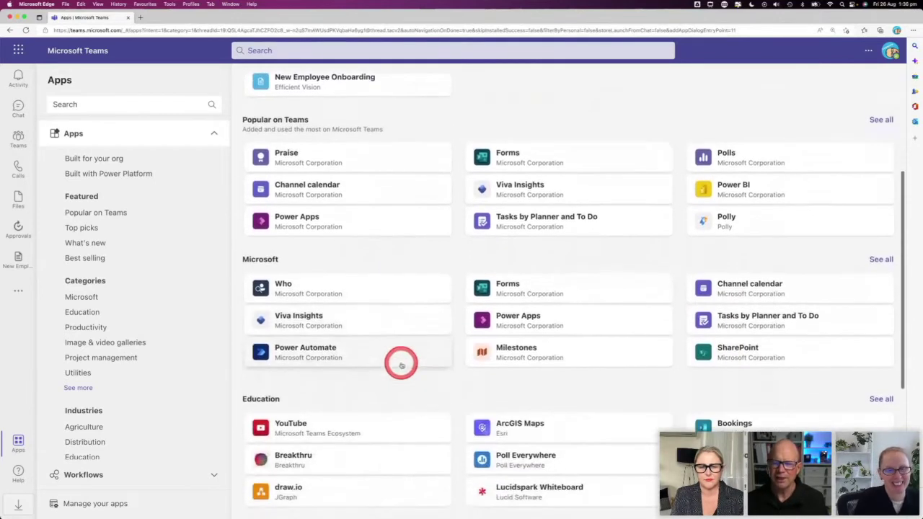
{"action": "scroll", "coordinate": [401, 363], "scroll_direction": "down", "scroll_amount": 1}
{"action": "scroll", "coordinate": [387, 295], "scroll_direction": "up", "scroll_amount": 1}
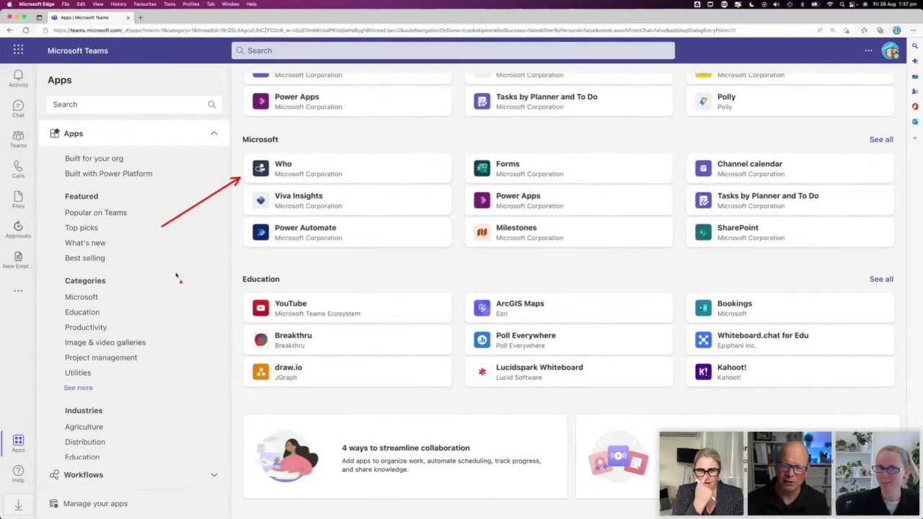
{"action": "left_click_drag", "start_coordinate": [153, 281], "coordinate": [249, 241]}
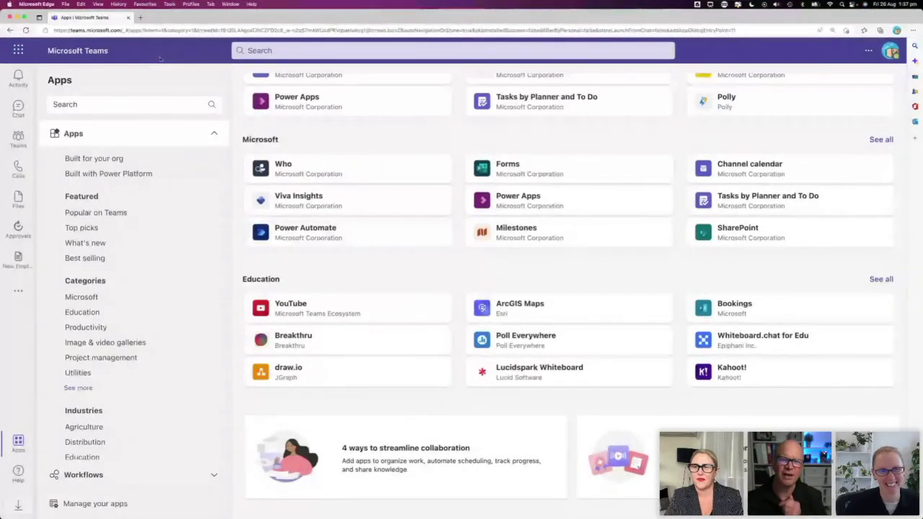
Step: Search the app catalogue for "Sec" to locate SecretaryBot
{"action": "left_click", "coordinate": [74, 112]}
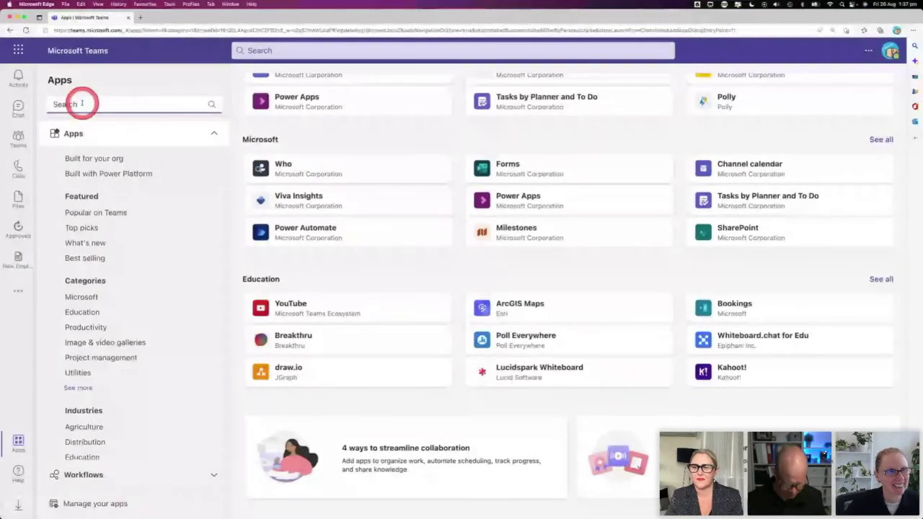
{"action": "type", "text": "Sec"}
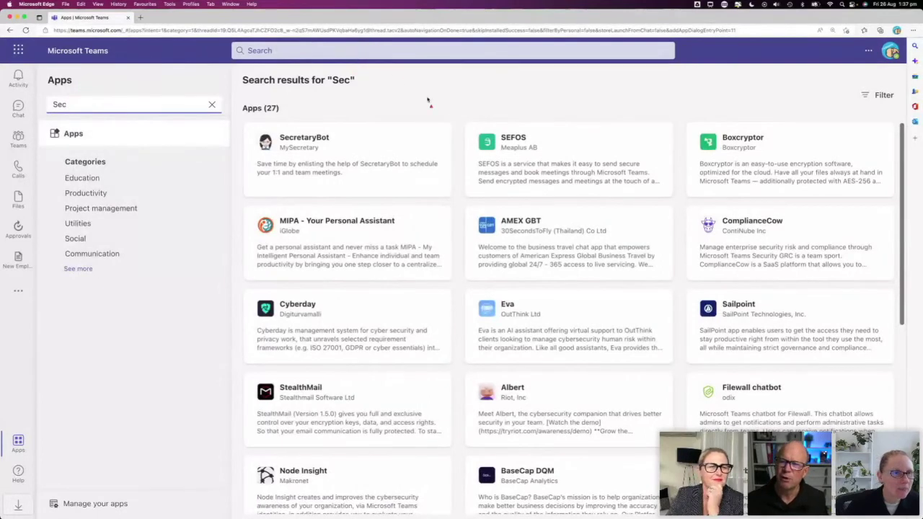
{"action": "left_click_drag", "start_coordinate": [463, 86], "coordinate": [335, 139]}
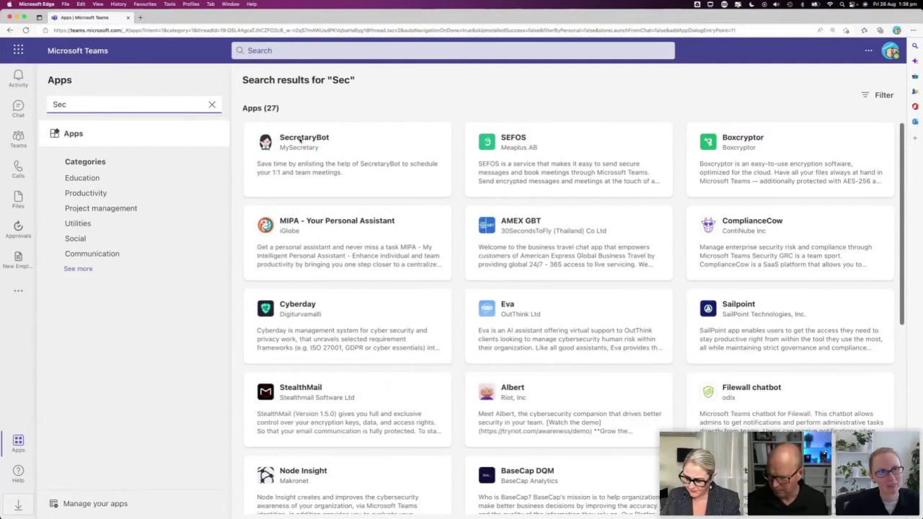
Step: Switch to the chats and open the pinned SecretaryBot conversation
{"action": "left_click", "coordinate": [20, 112]}
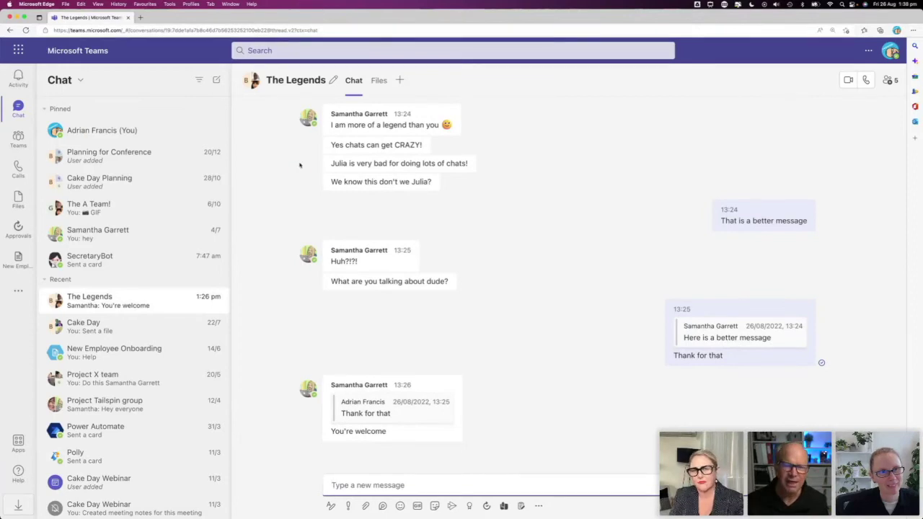
{"action": "left_click_drag", "start_coordinate": [286, 185], "coordinate": [121, 252]}
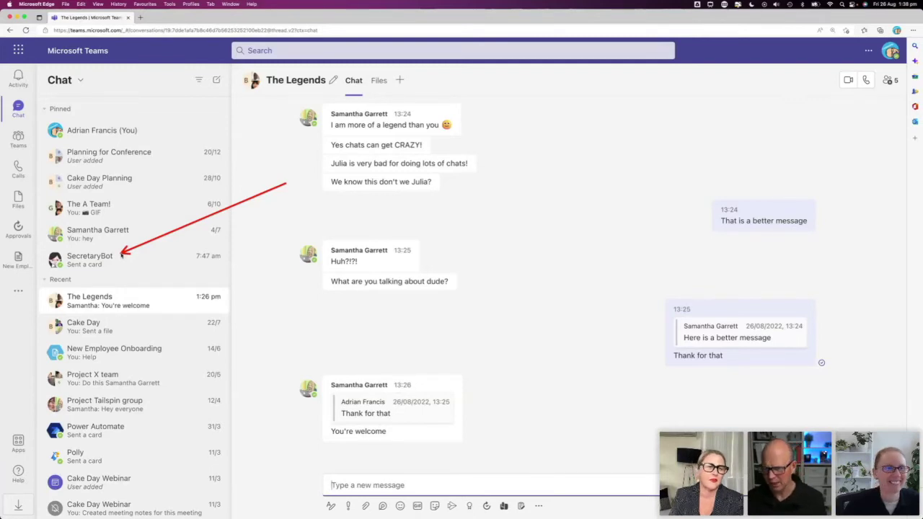
{"action": "left_click", "coordinate": [94, 259]}
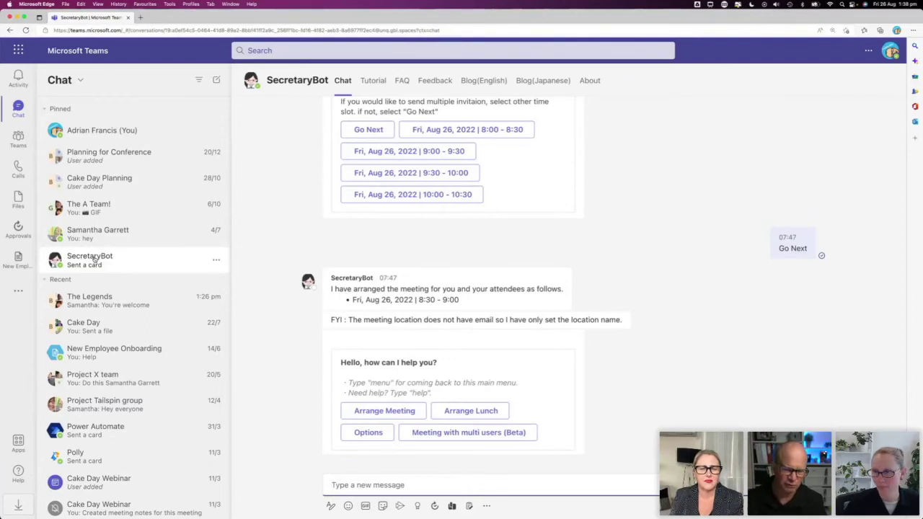
Step: Have SecretaryBot arrange a meeting with the first suggested attendee and set its length to 30 minutes
{"action": "left_click", "coordinate": [372, 409]}
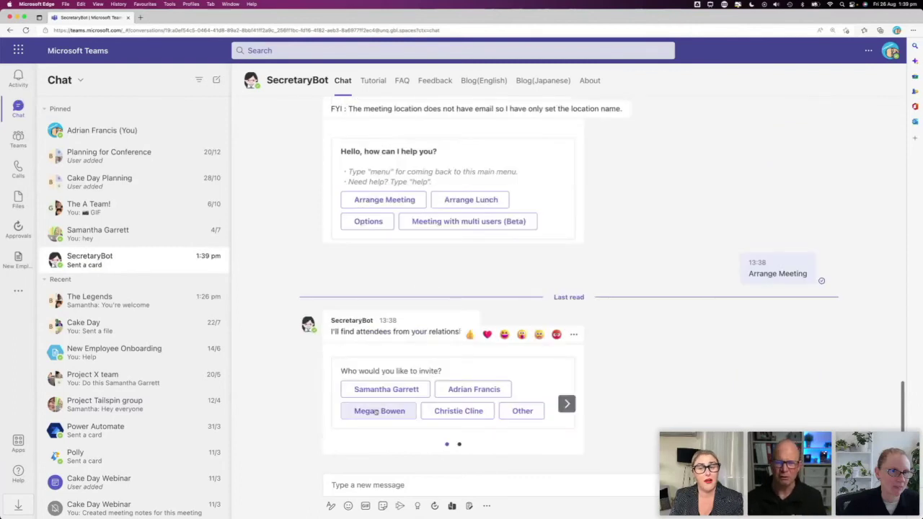
{"action": "left_click", "coordinate": [372, 387]}
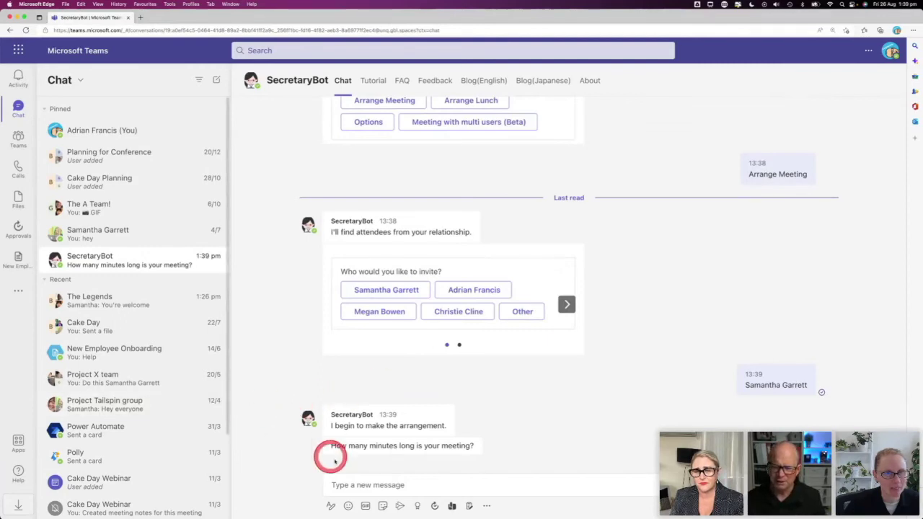
{"action": "left_click", "coordinate": [352, 482]}
{"action": "type", "text": "30"}
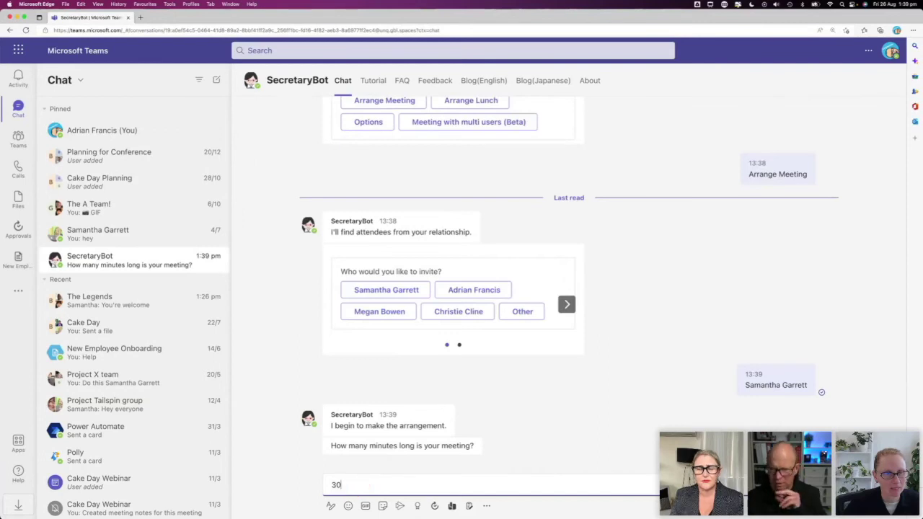
{"action": "key", "text": "Return"}
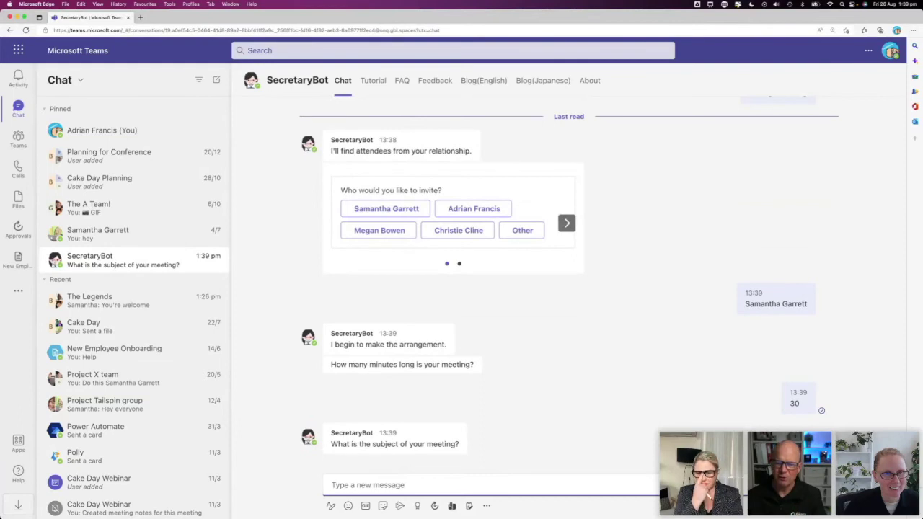
Step: Give the meeting the subject "Cake Day Planning" and book only the Fri, Aug 26, 2022, 14:00 - 14:30 slot
{"action": "type", "text": "Cake "}
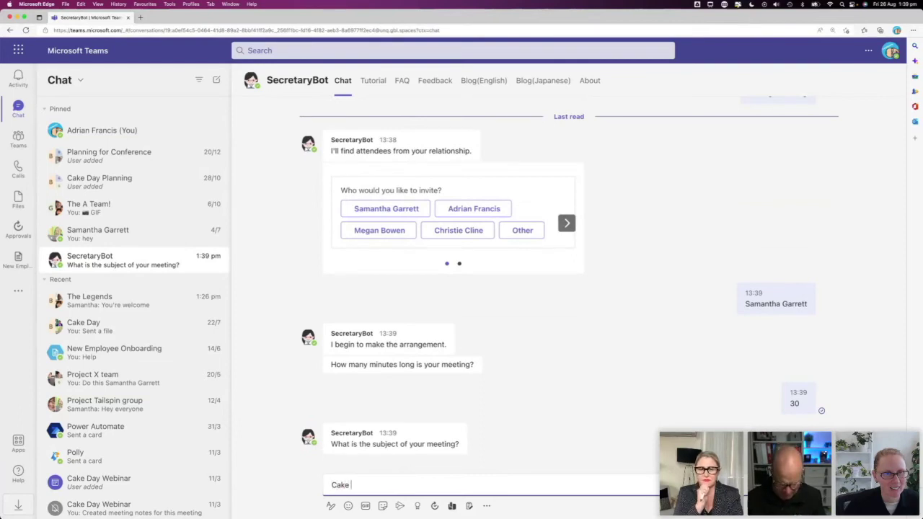
{"action": "type", "text": "Day Planning"}
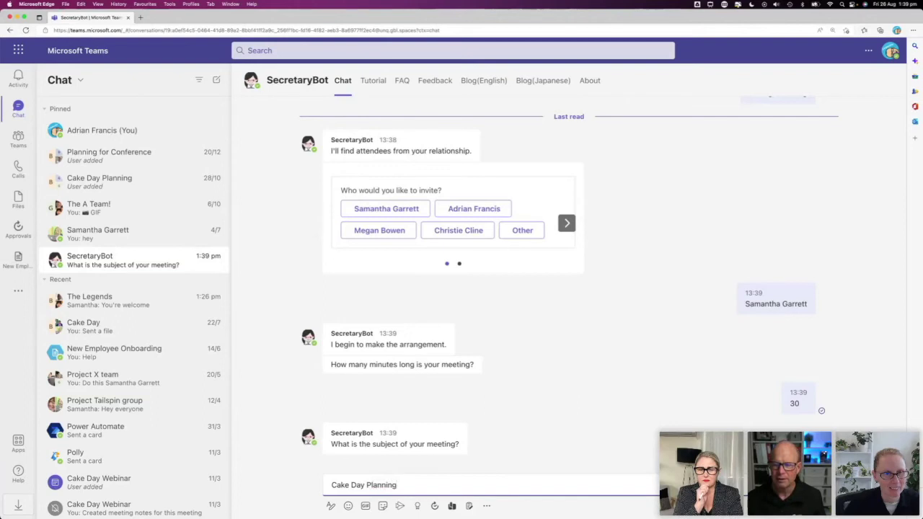
{"action": "key", "text": "Return"}
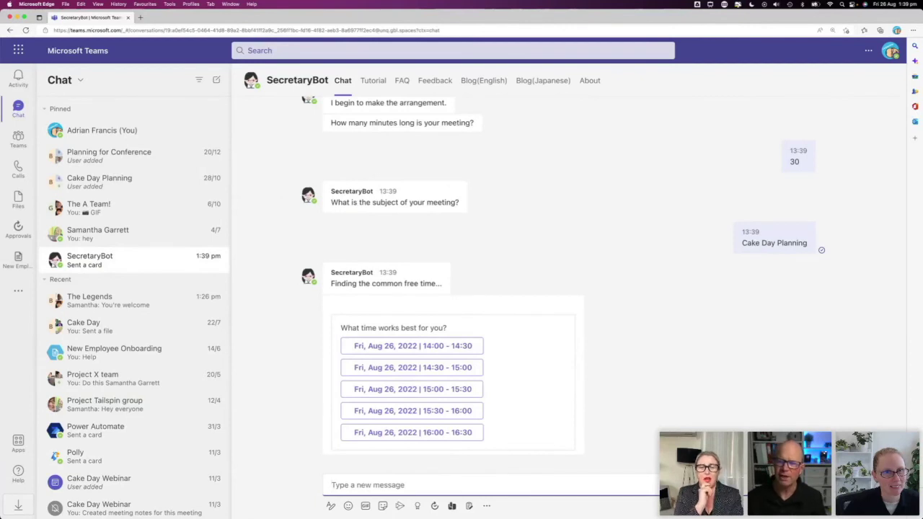
{"action": "left_click", "coordinate": [376, 346]}
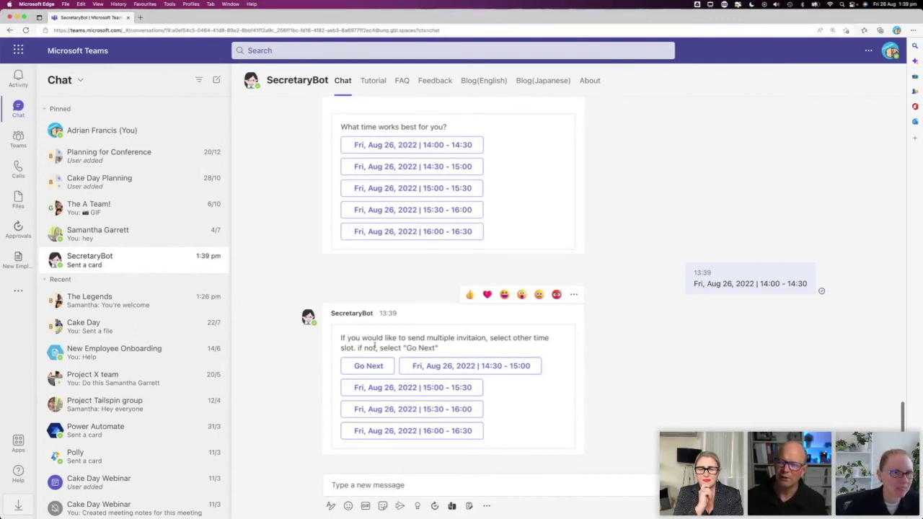
{"action": "left_click", "coordinate": [367, 363]}
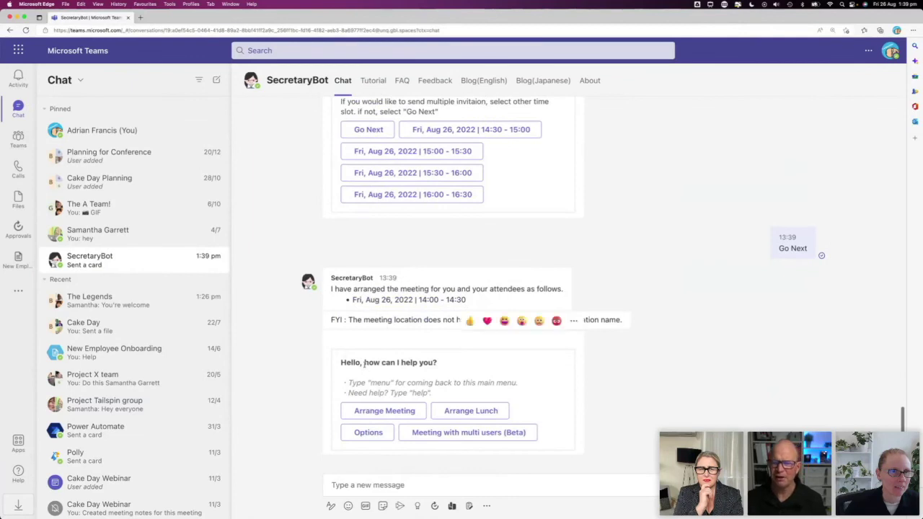
{"action": "left_click", "coordinate": [666, 221]}
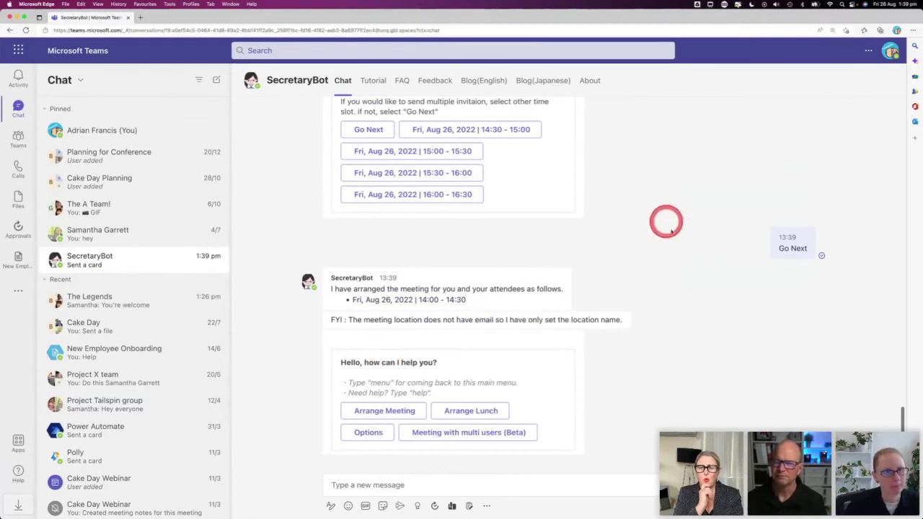